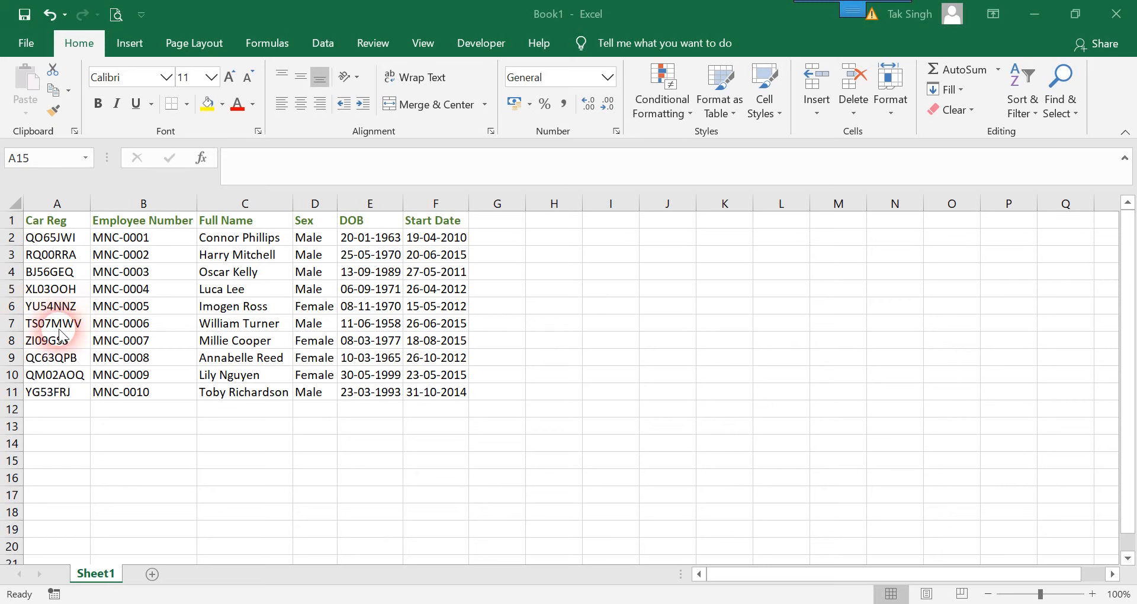
Copy the car registration from cell A8 into cell A14 and fill A14 with yellow
click(68, 429)
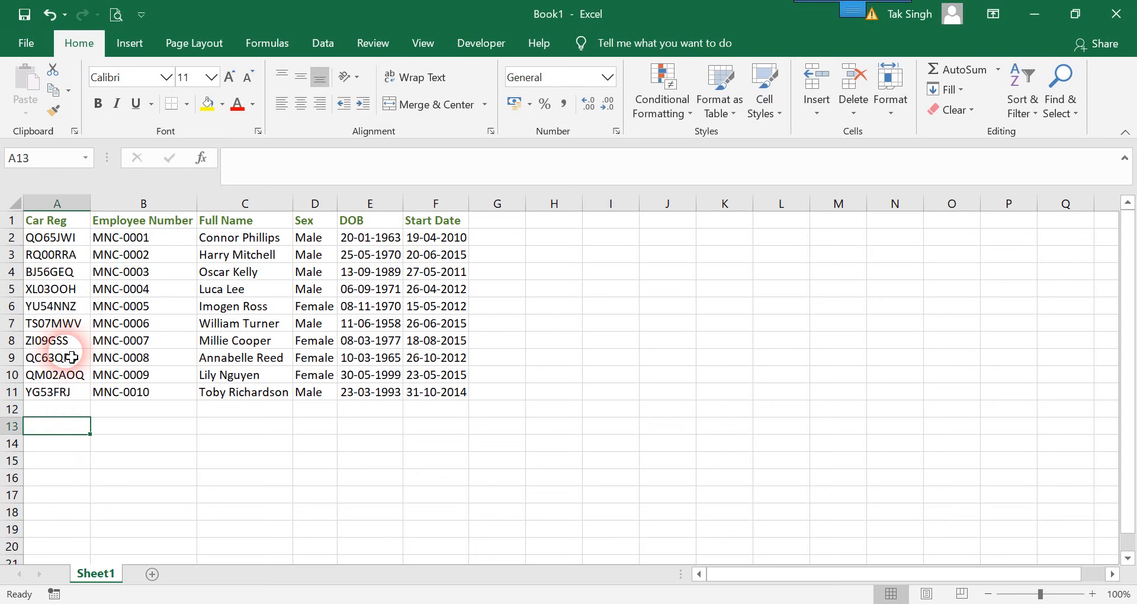
click(59, 342)
key(ctrl+c)
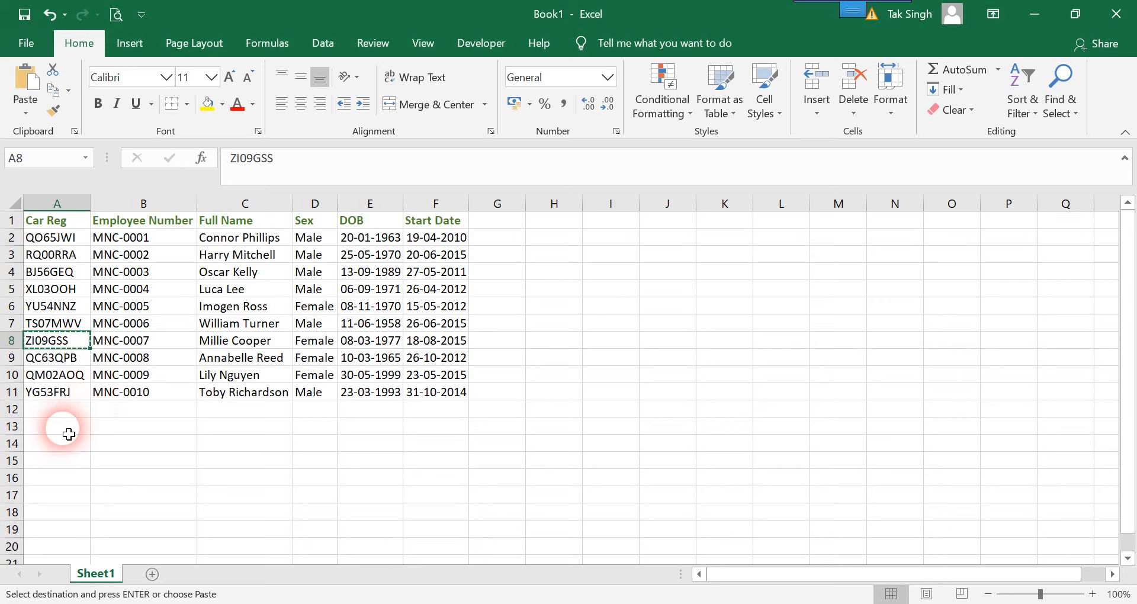
click(51, 445)
key(ctrl+v)
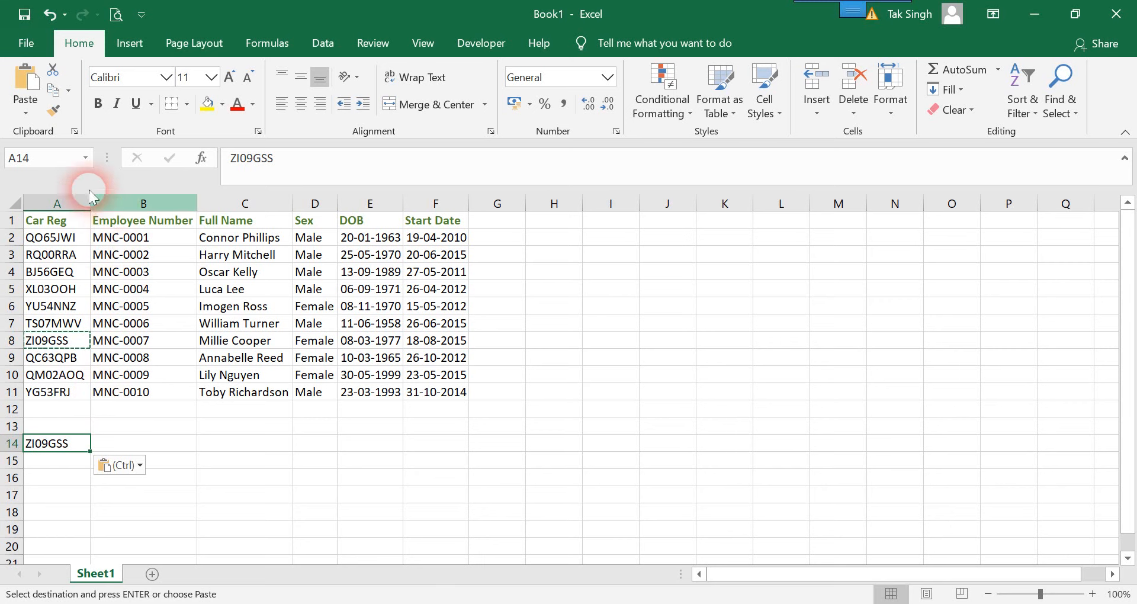
click(208, 104)
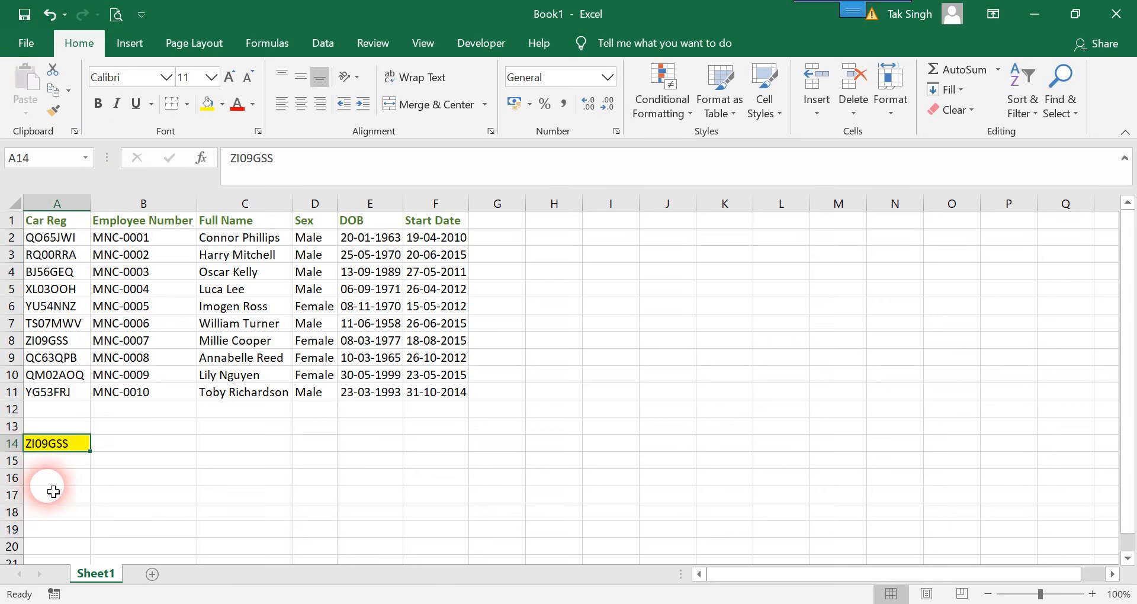
Enter the exact-match formula =VLOOKUP(A14,A2:F11,3,FALSE) in cell B14 to return the full name for the registration in A14
click(167, 448)
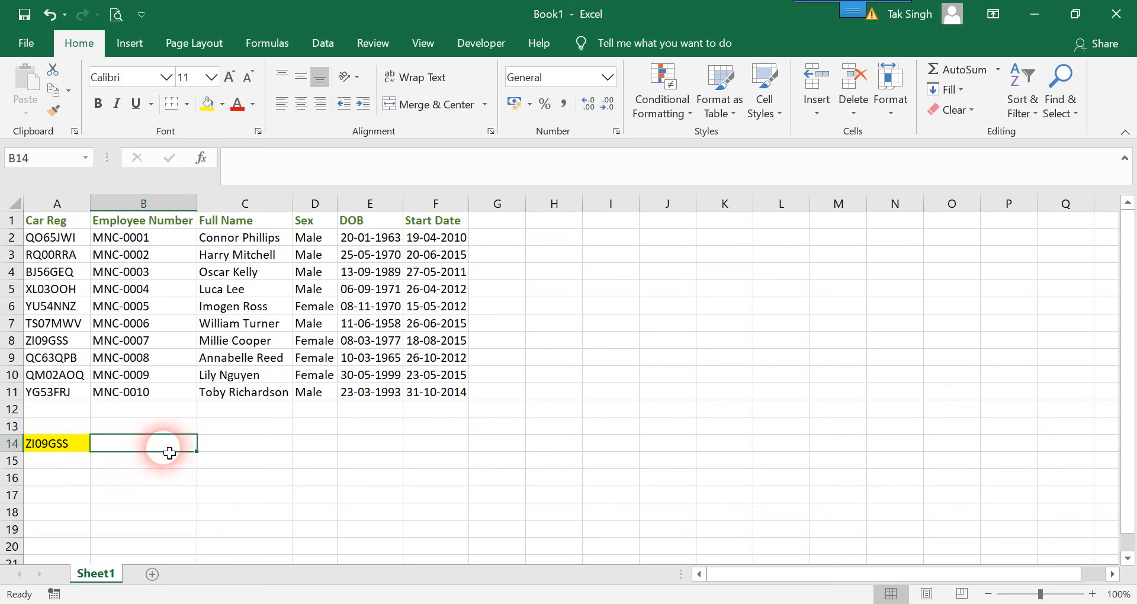
text(=v)
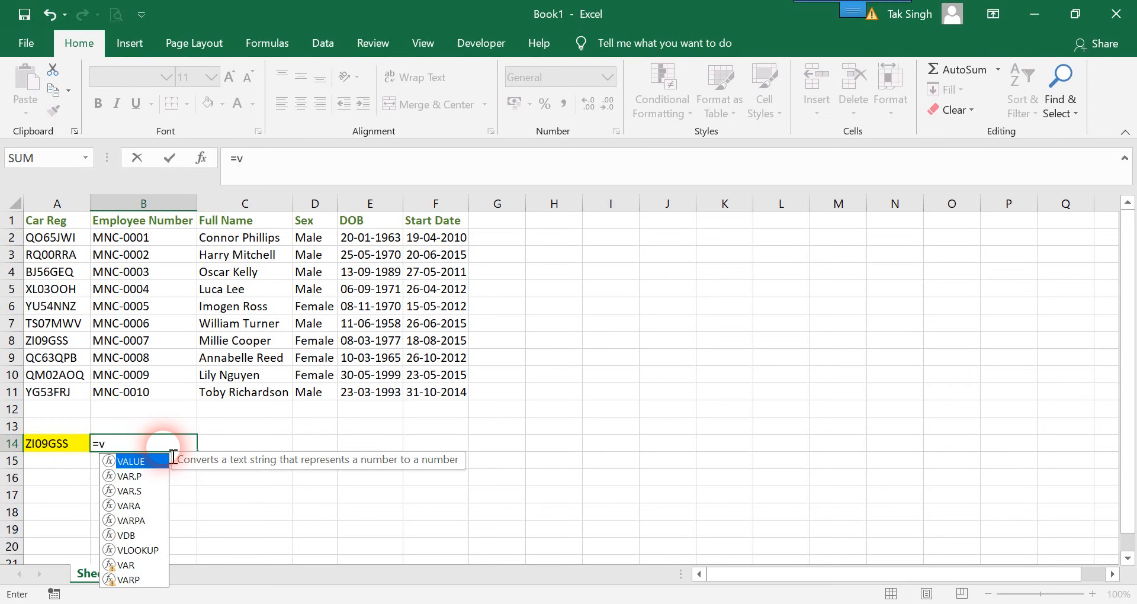
text(l)
key(Tab)
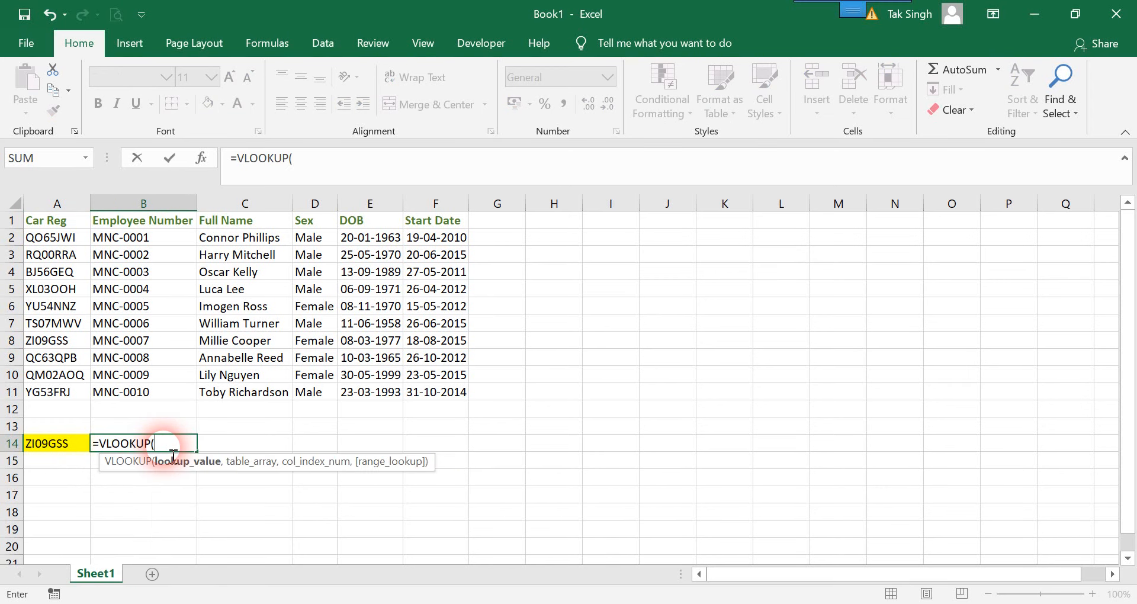
key(Left)
text(,)
drag(57, 237, 426, 391)
text(,)
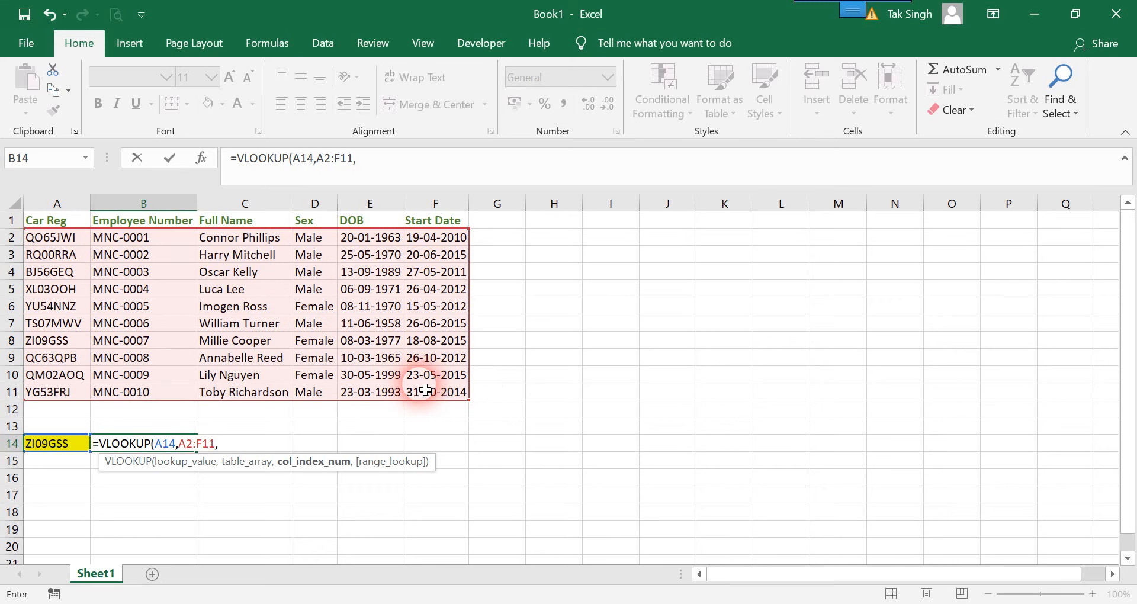
text(3,False)
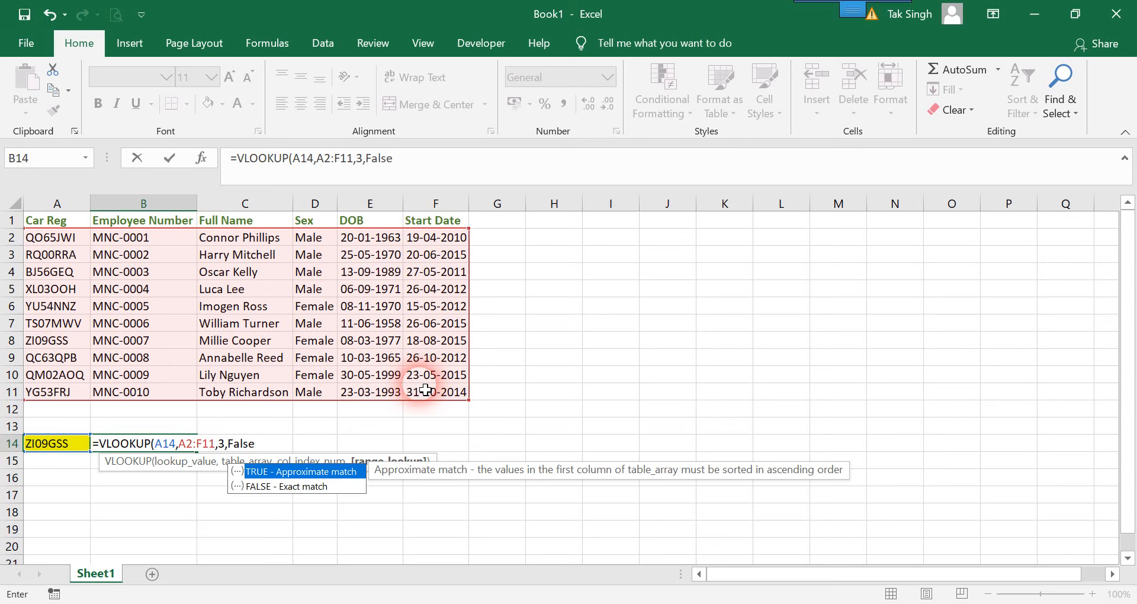
text())
key(Return)
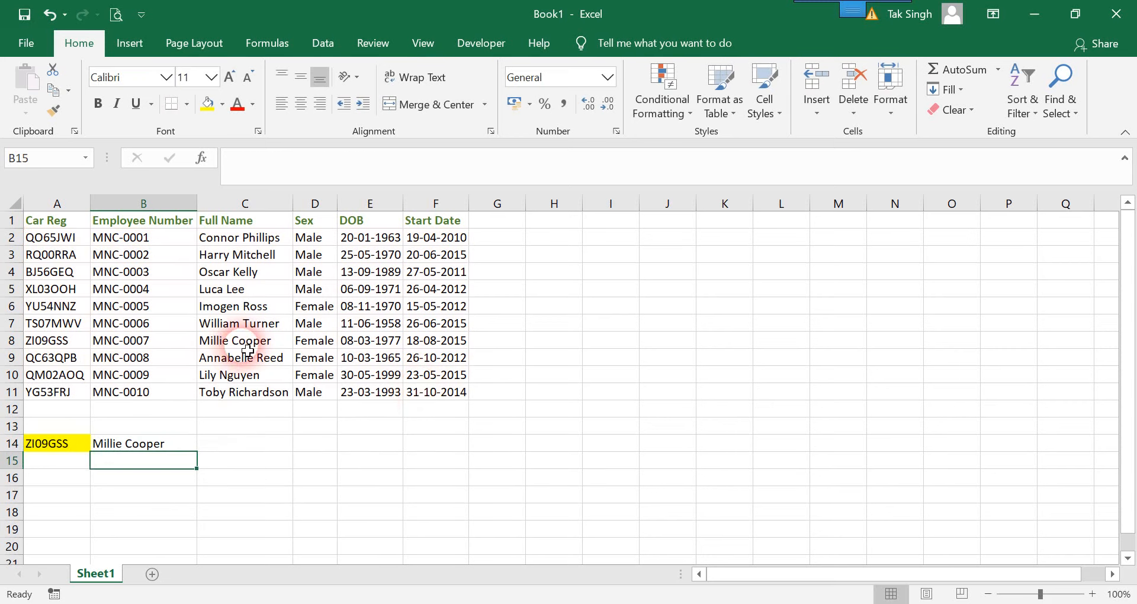
Replace the registration in cell A14 with the partial text GSS
click(61, 448)
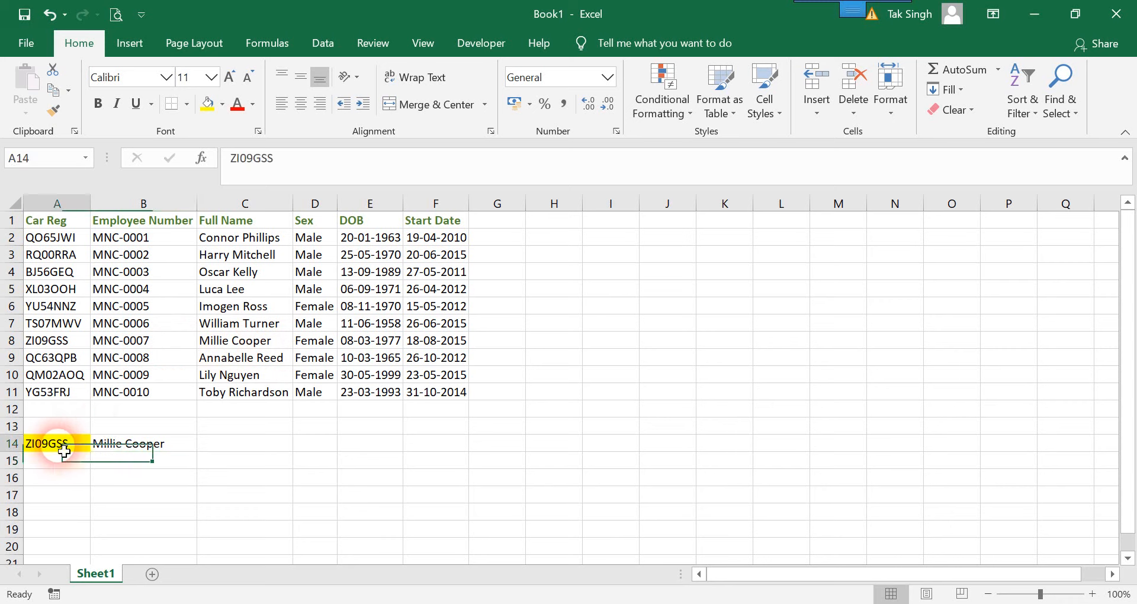
double_click(65, 448)
drag(84, 447, 20, 444)
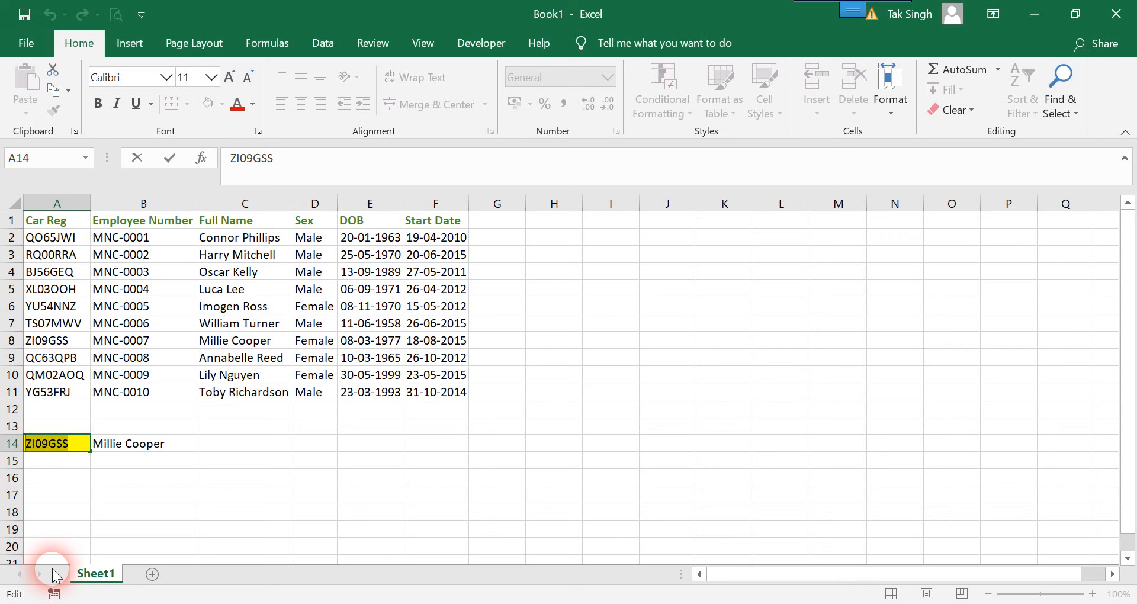
text(G)
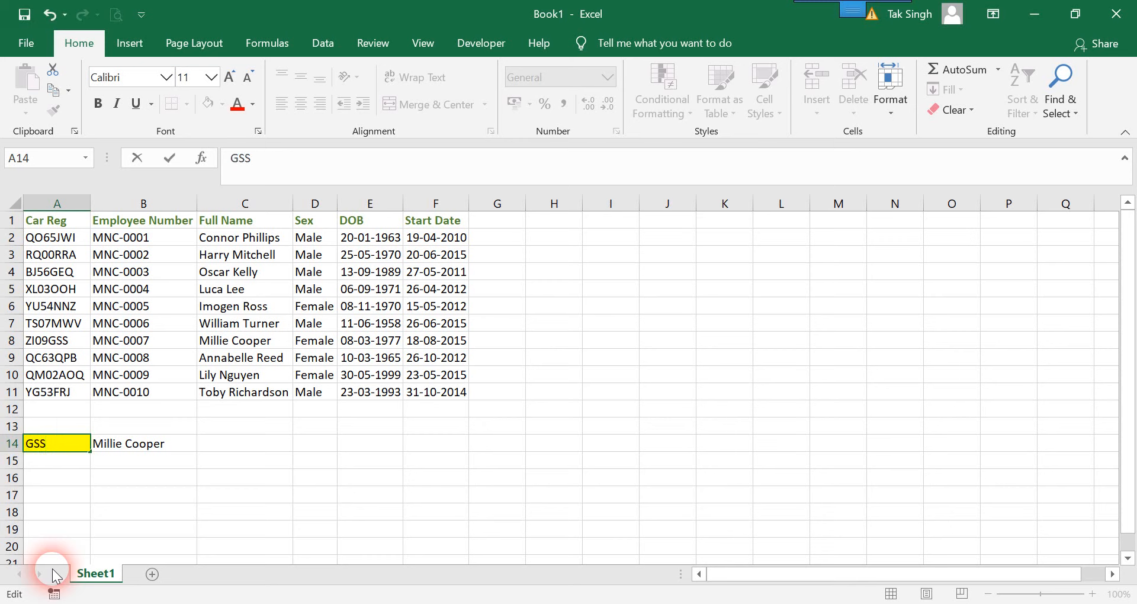
key(shift+Return)
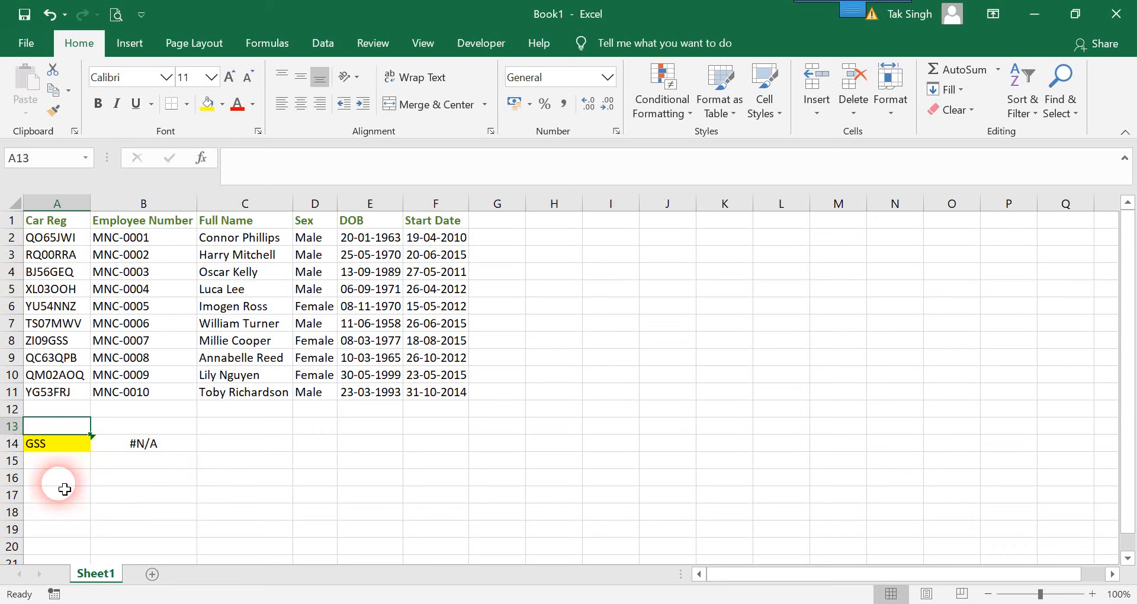
click(142, 448)
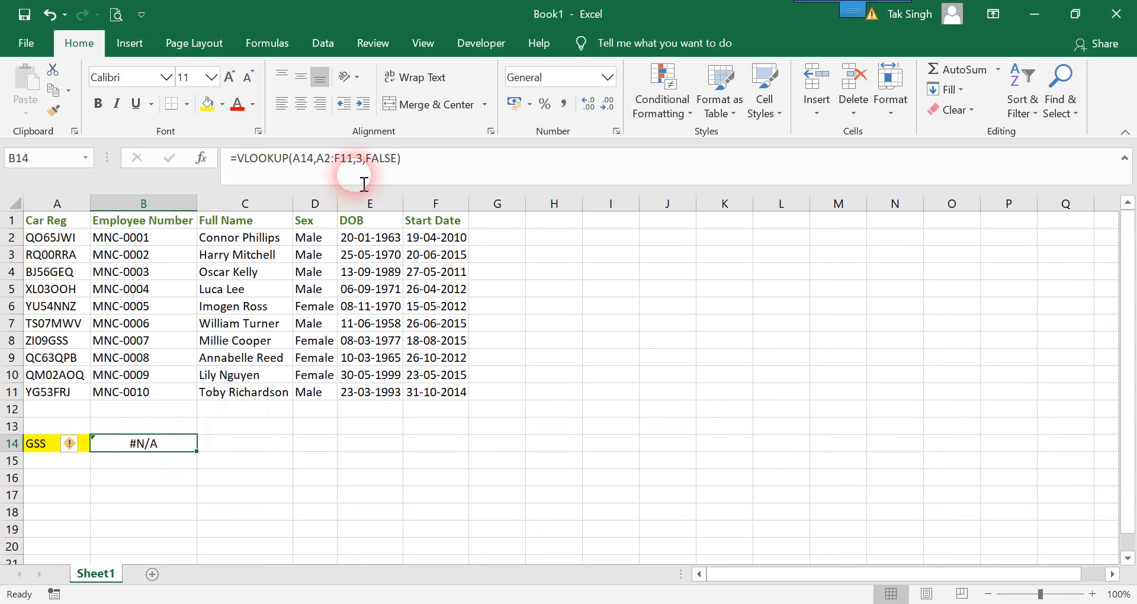
click(310, 169)
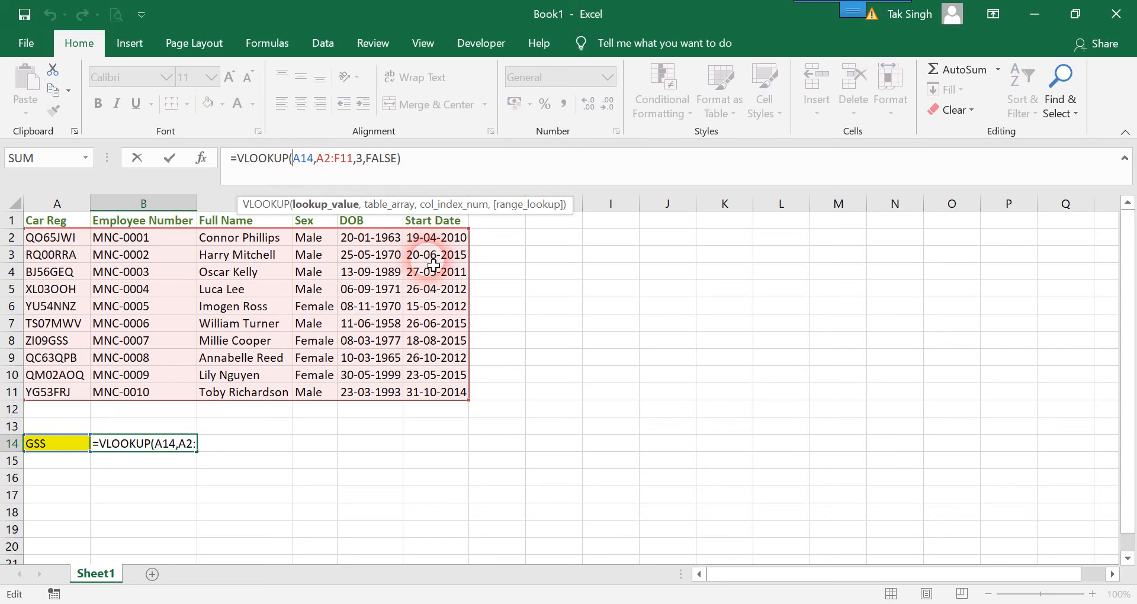
text("8)
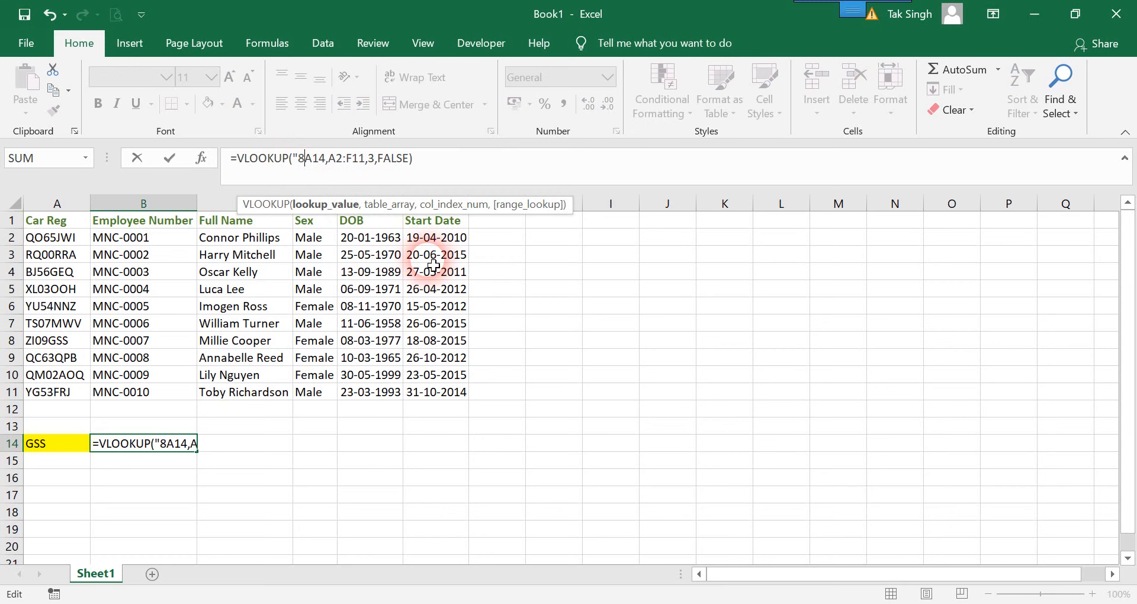
key(BackSpace)
text(*:)
key(BackSpace)
text(")
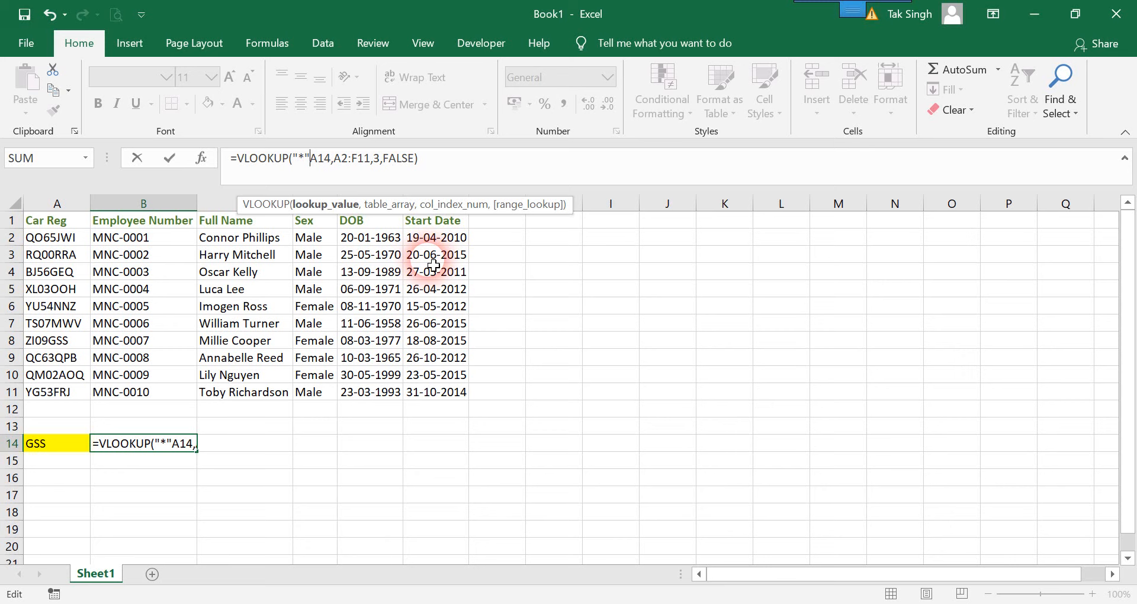
text(&)
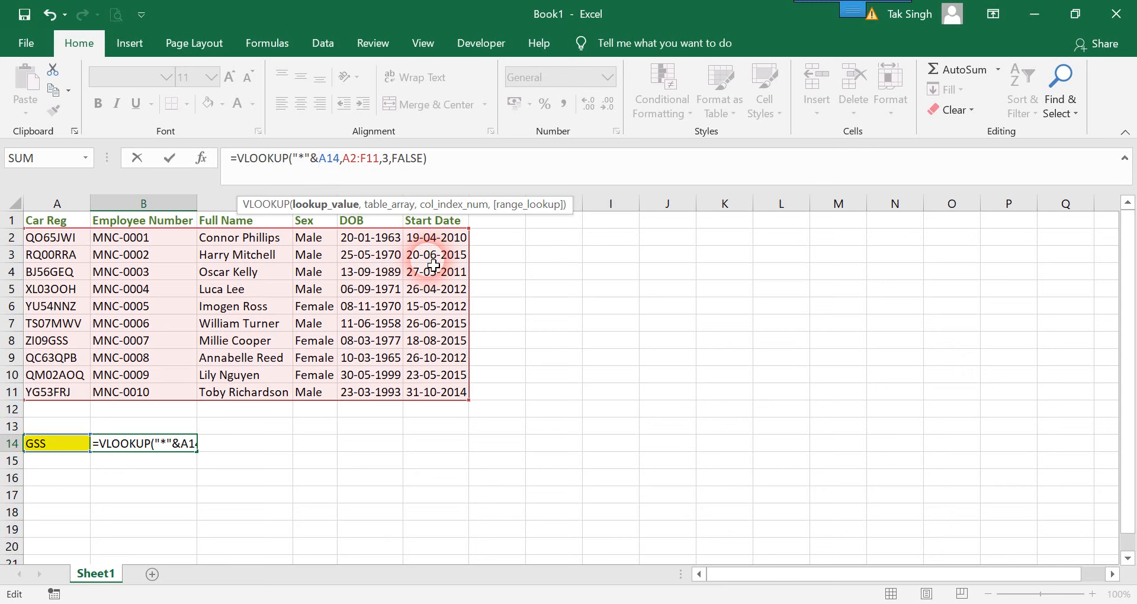
key(Right)
text(&)
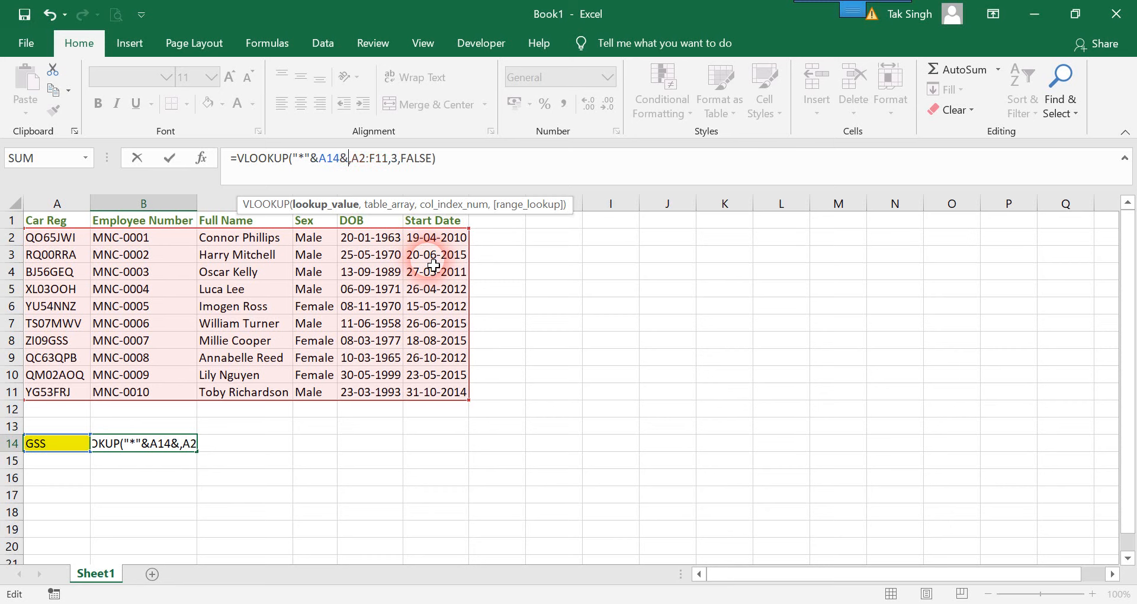
text("*")
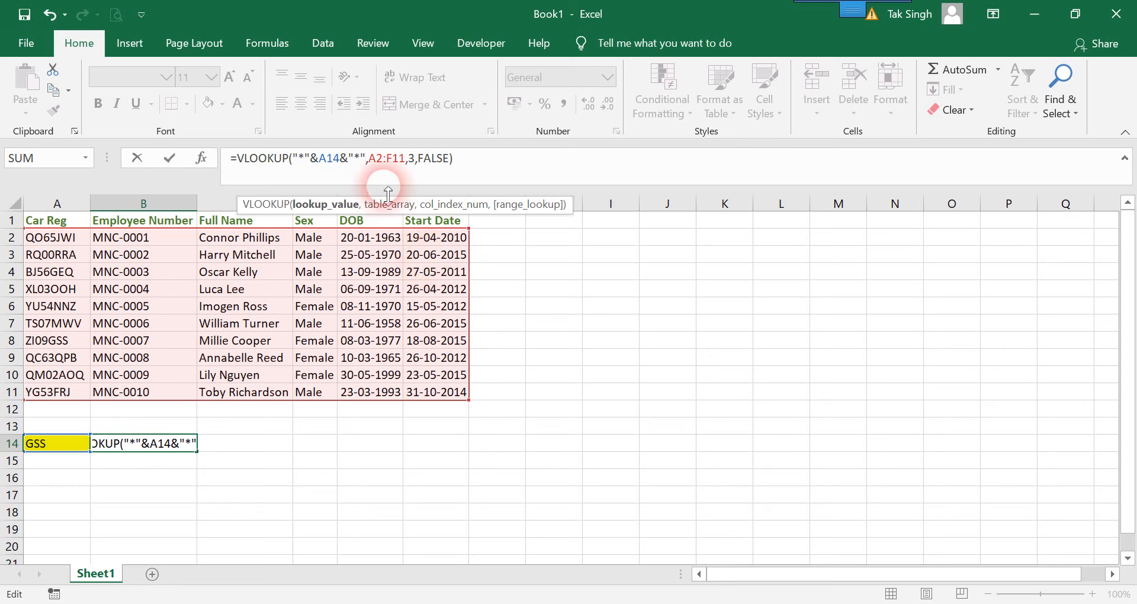
double_click(317, 172)
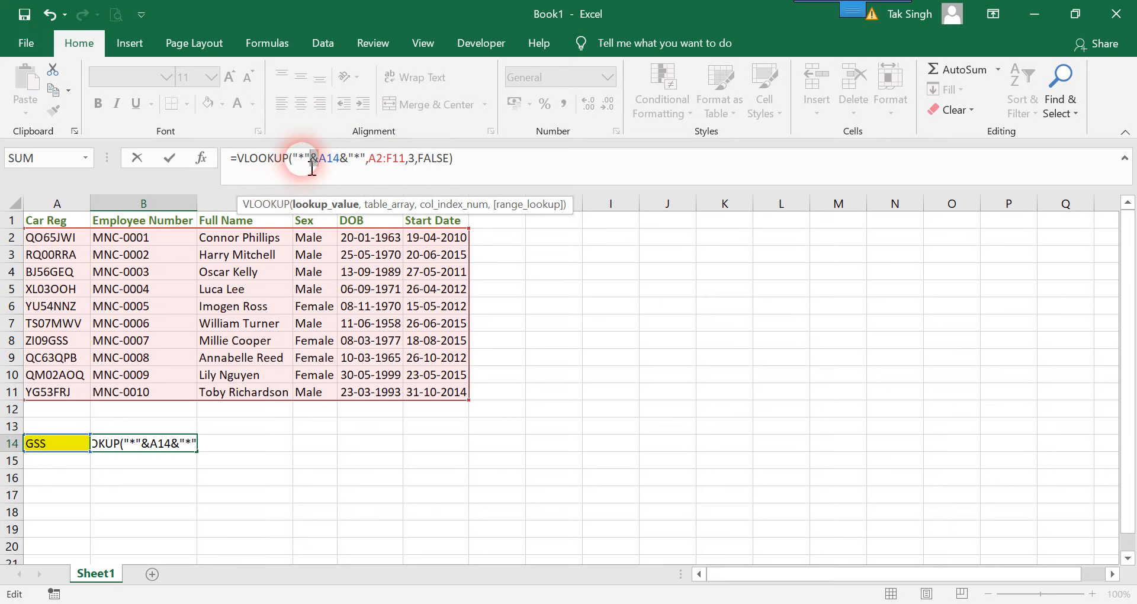
drag(308, 159, 294, 169)
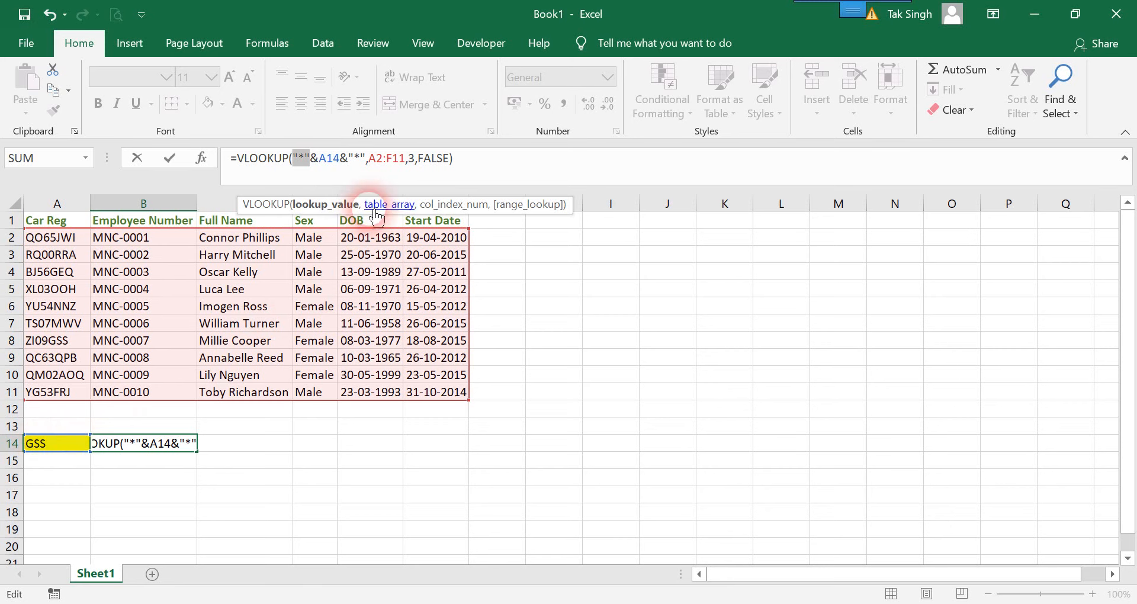
click(539, 451)
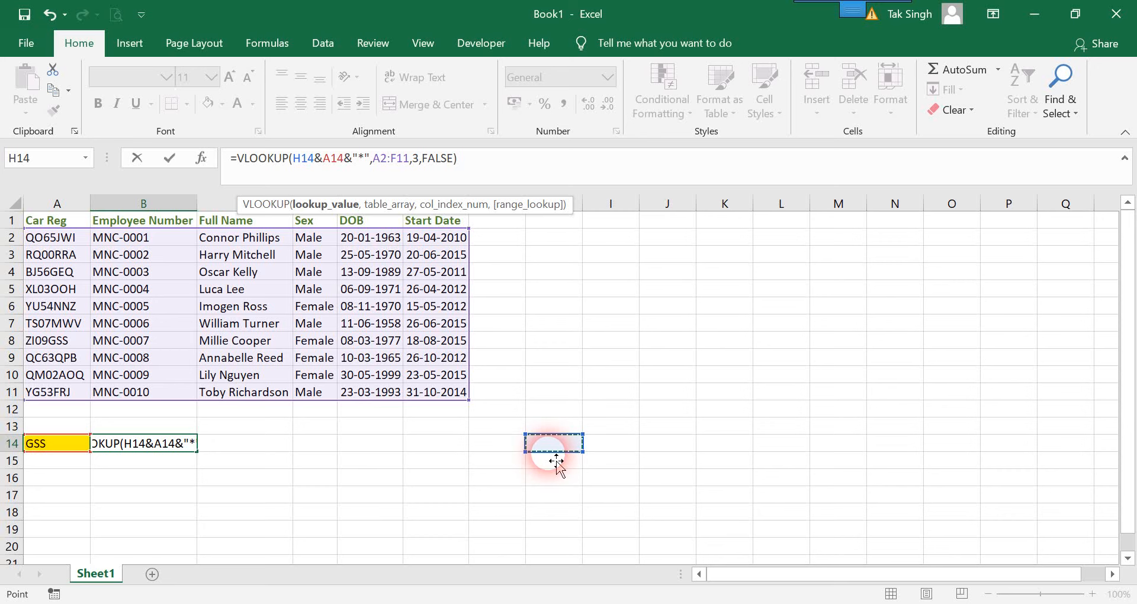
key(Escape)
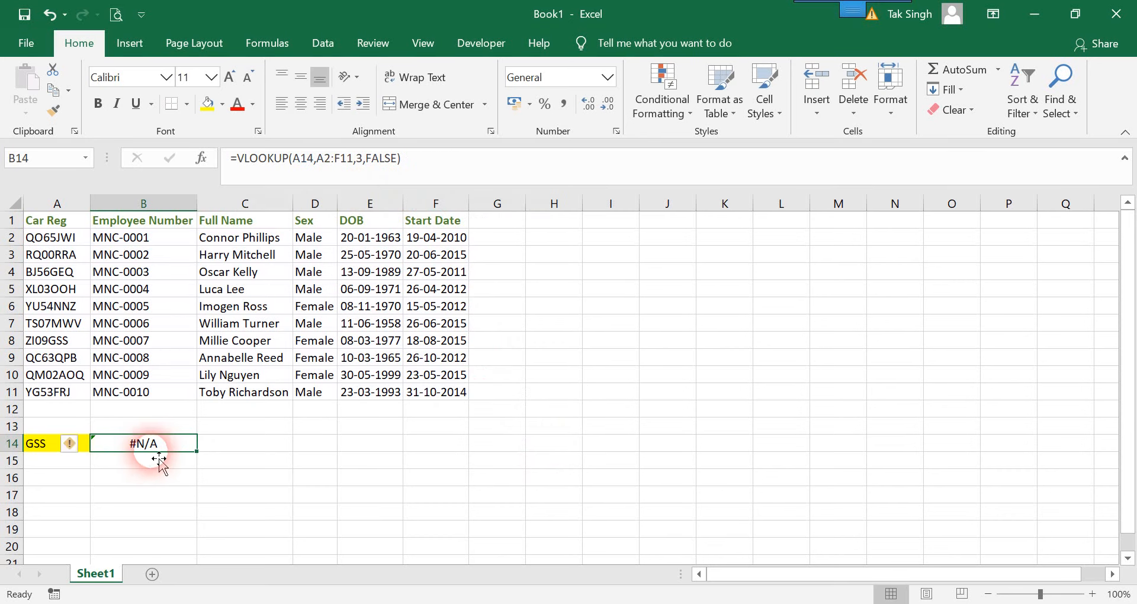
Change the lookup value in B14's VLOOKUP formula to "*"&A14&"*" so it matches partial registrations
double_click(155, 444)
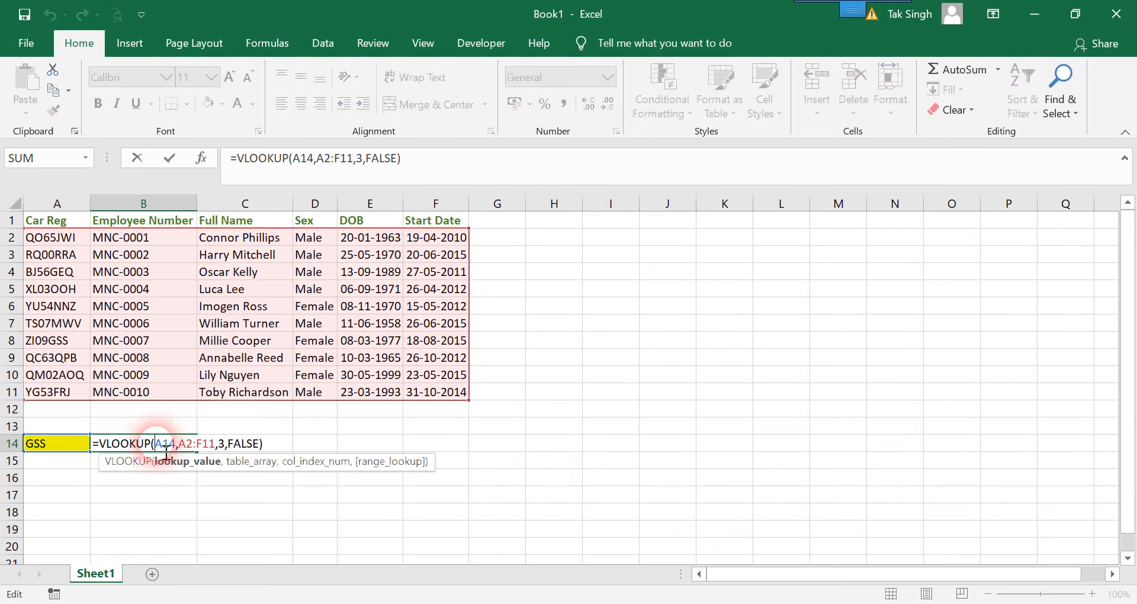
click(309, 174)
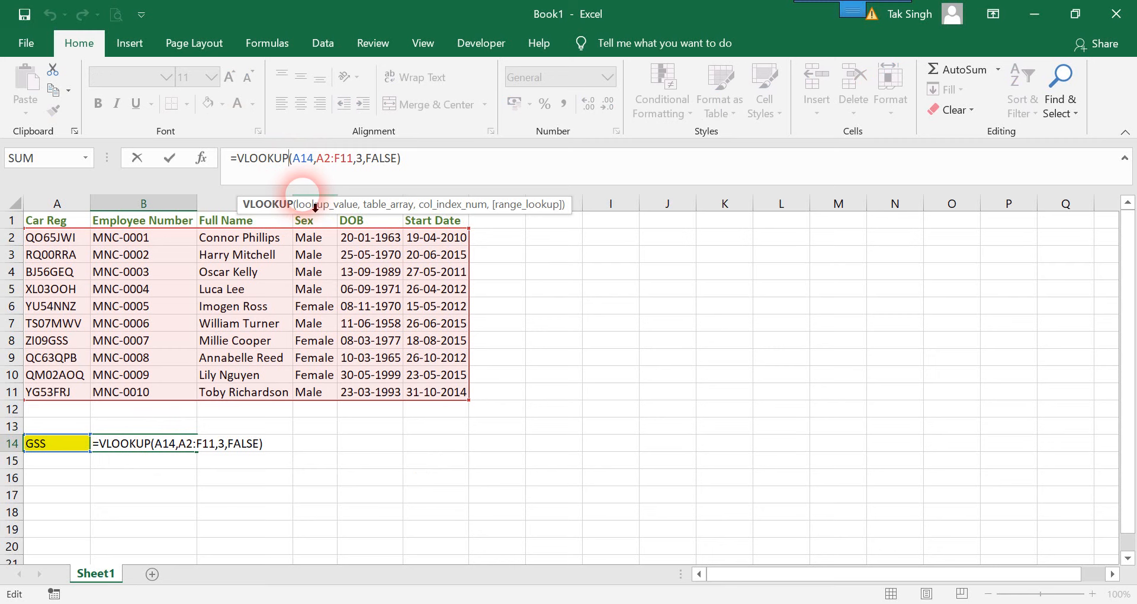
key(Right)
text("*)
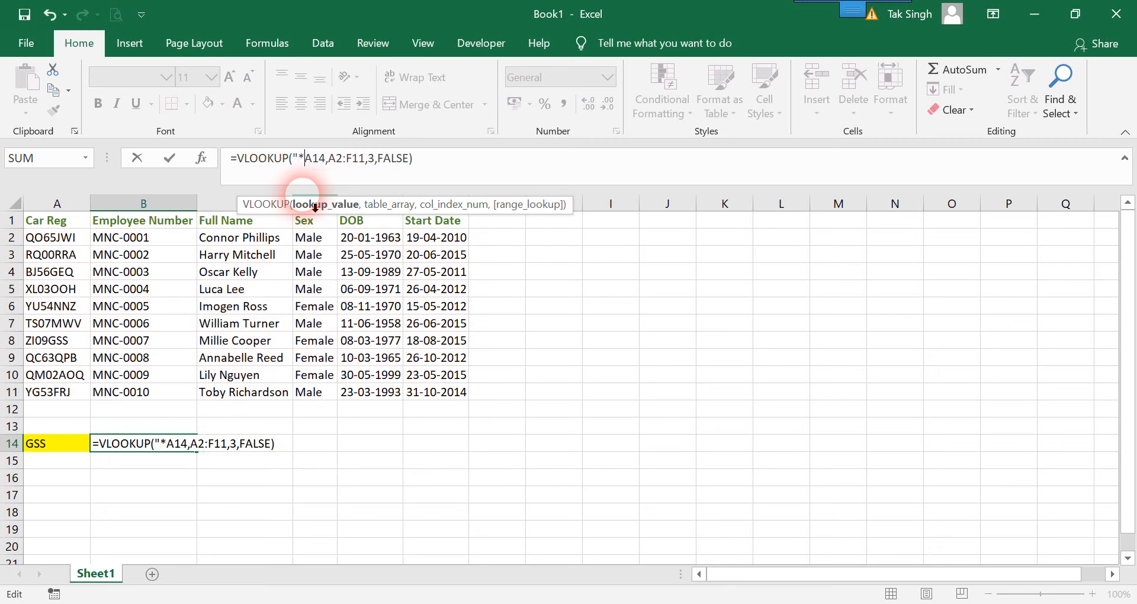
text("&A14)
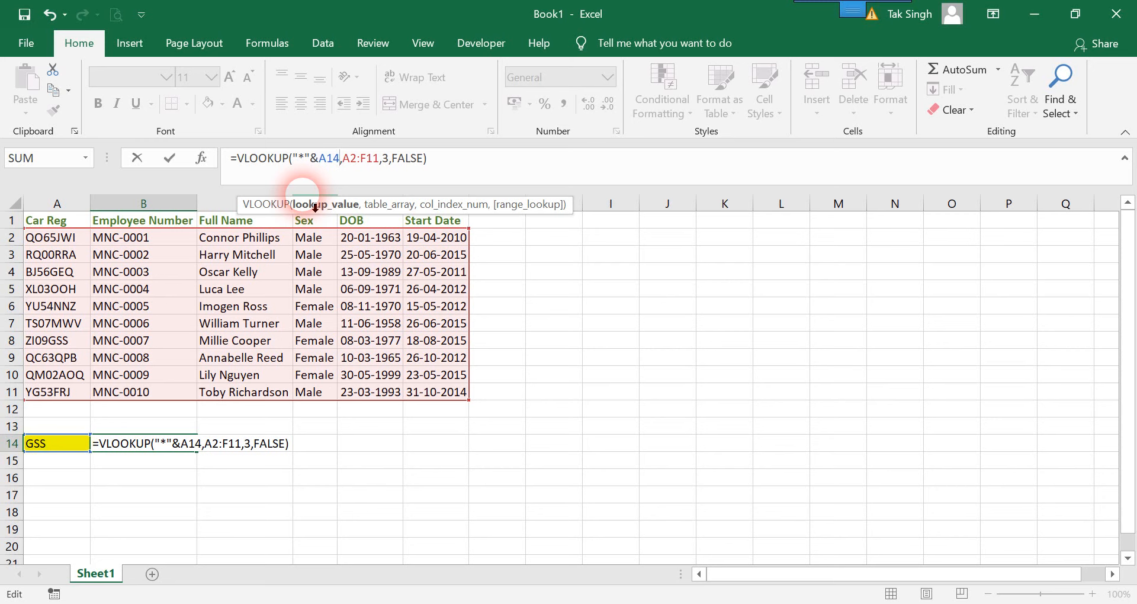
text(&")
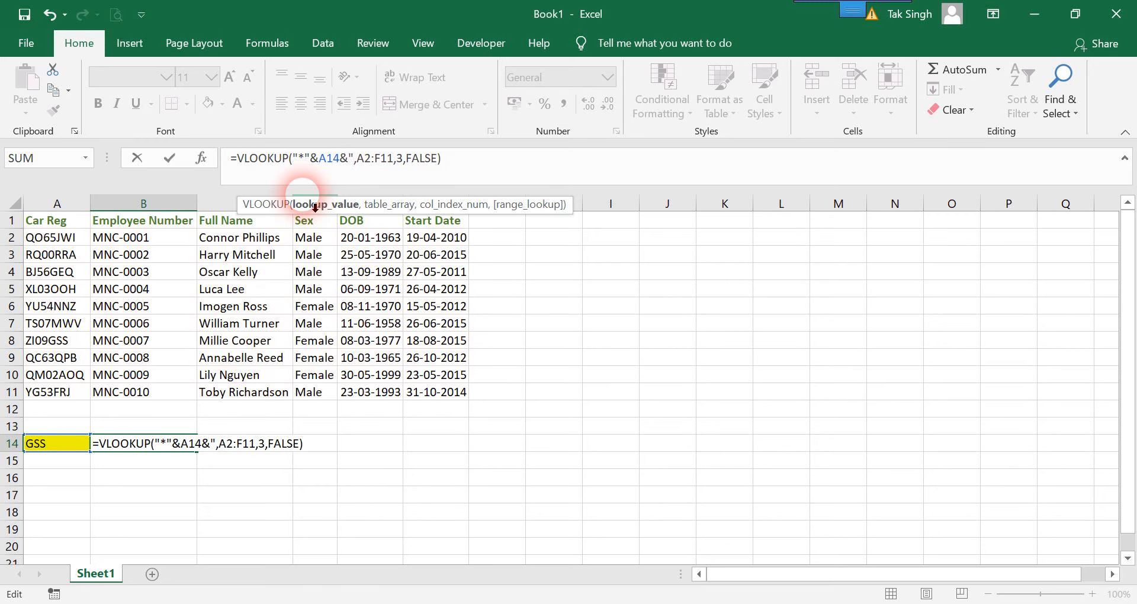
text(*)
key(Return)
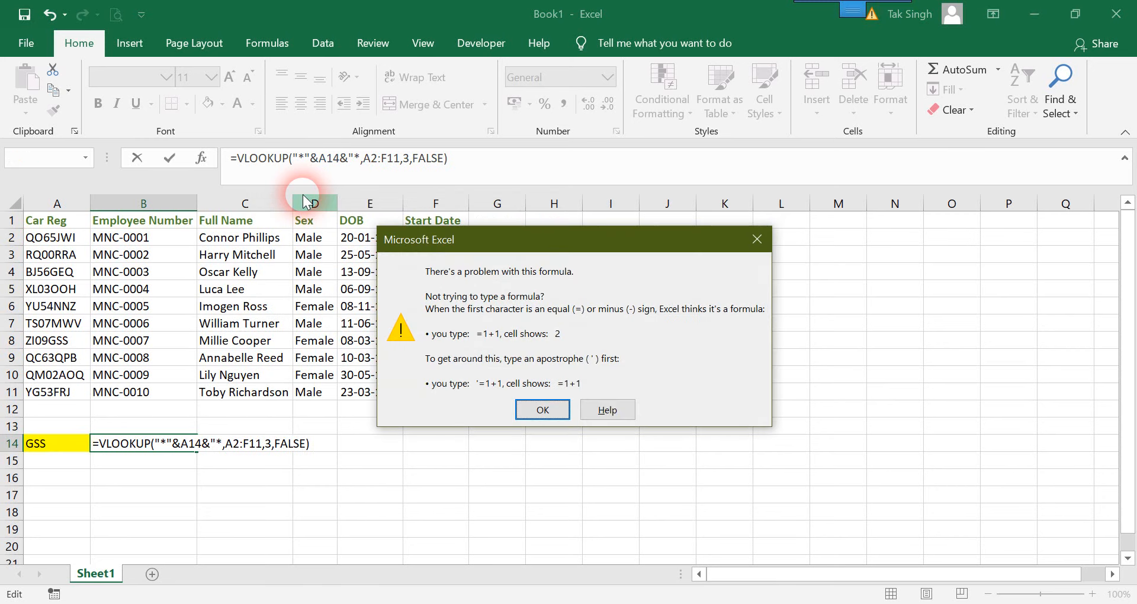
click(542, 410)
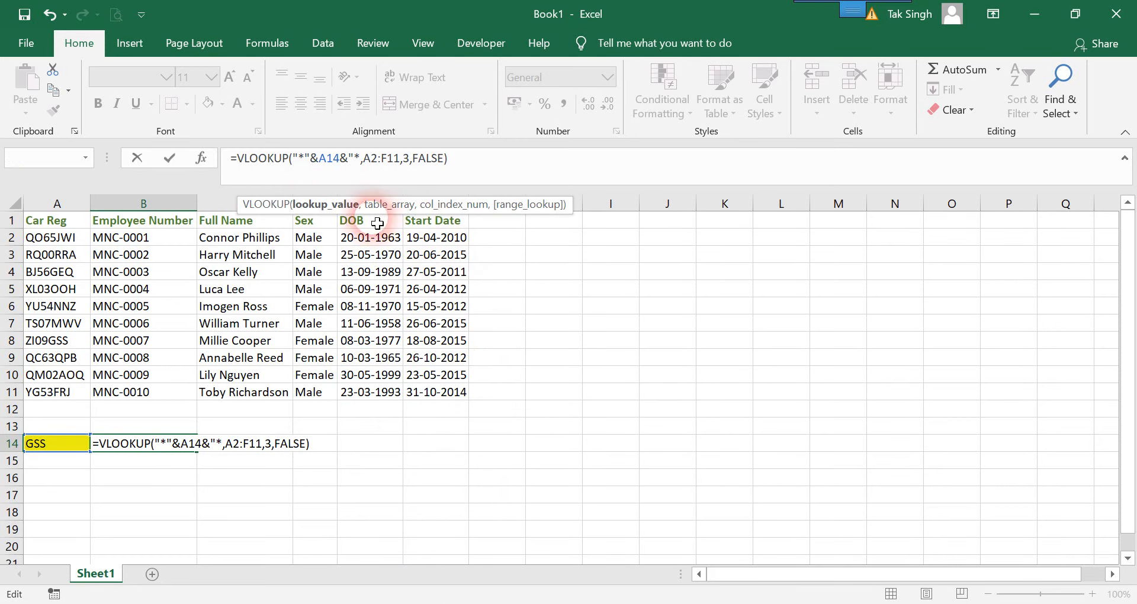
text(")
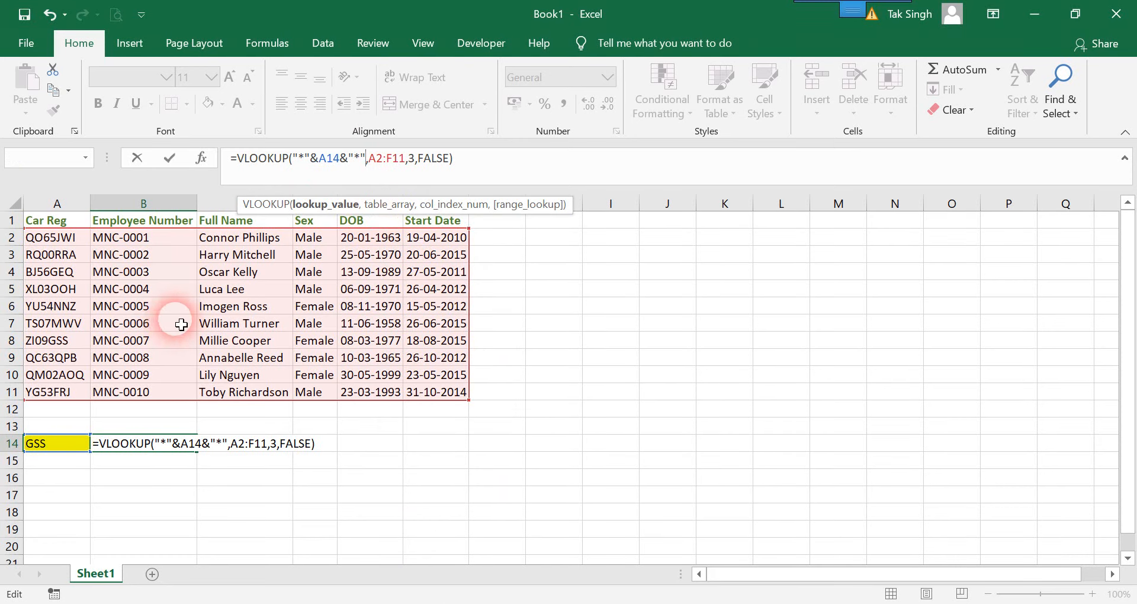
key(Return)
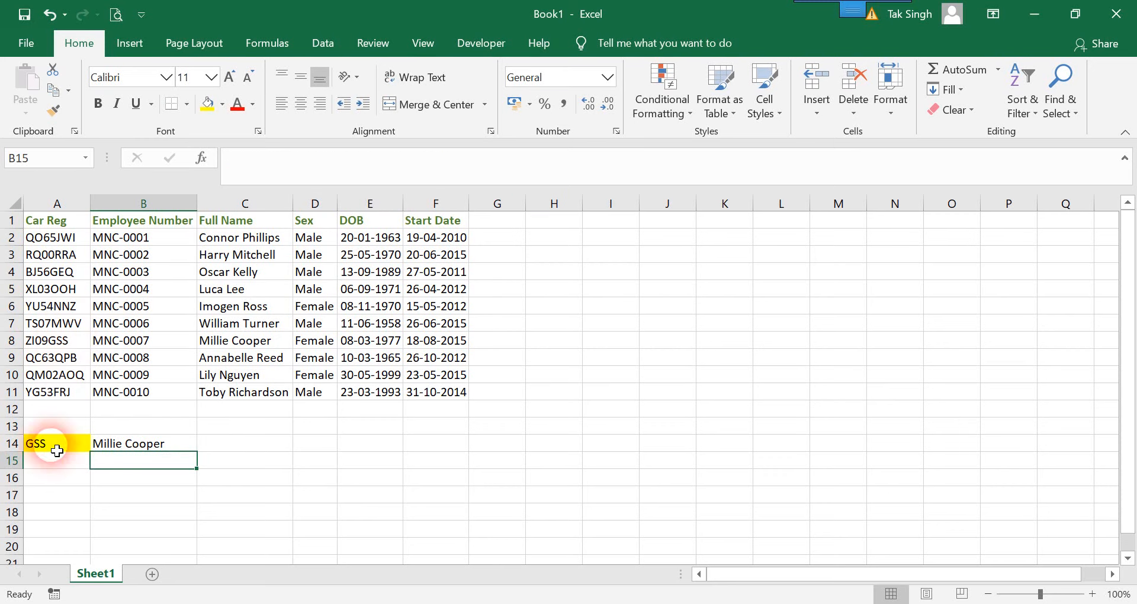
click(72, 347)
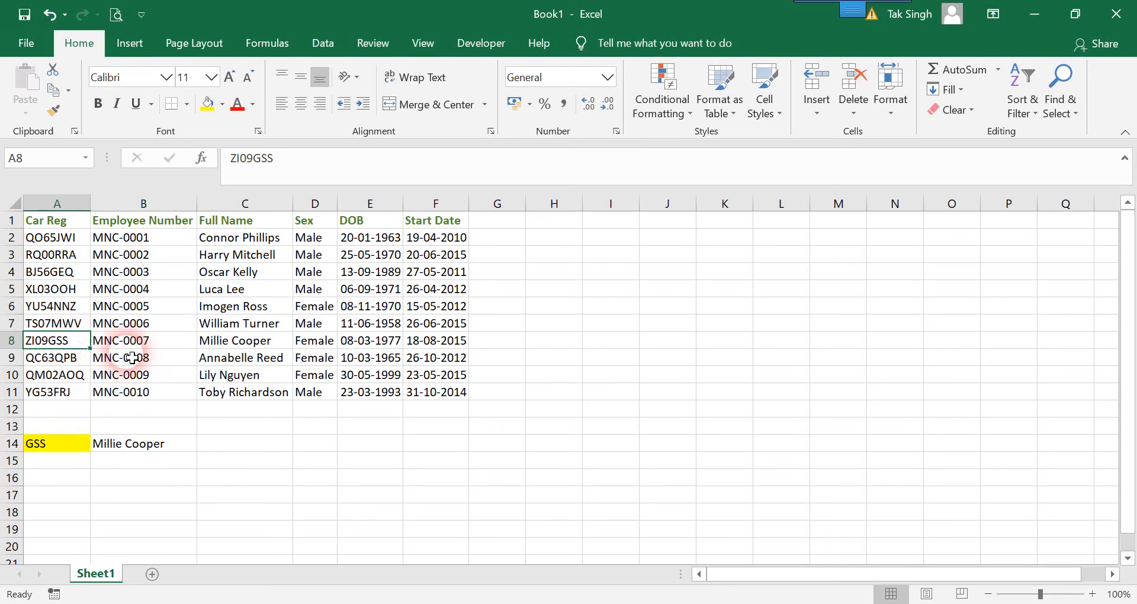
Check the full name in cell C8 against the wildcard VLOOKUP formula in cell B14
click(222, 339)
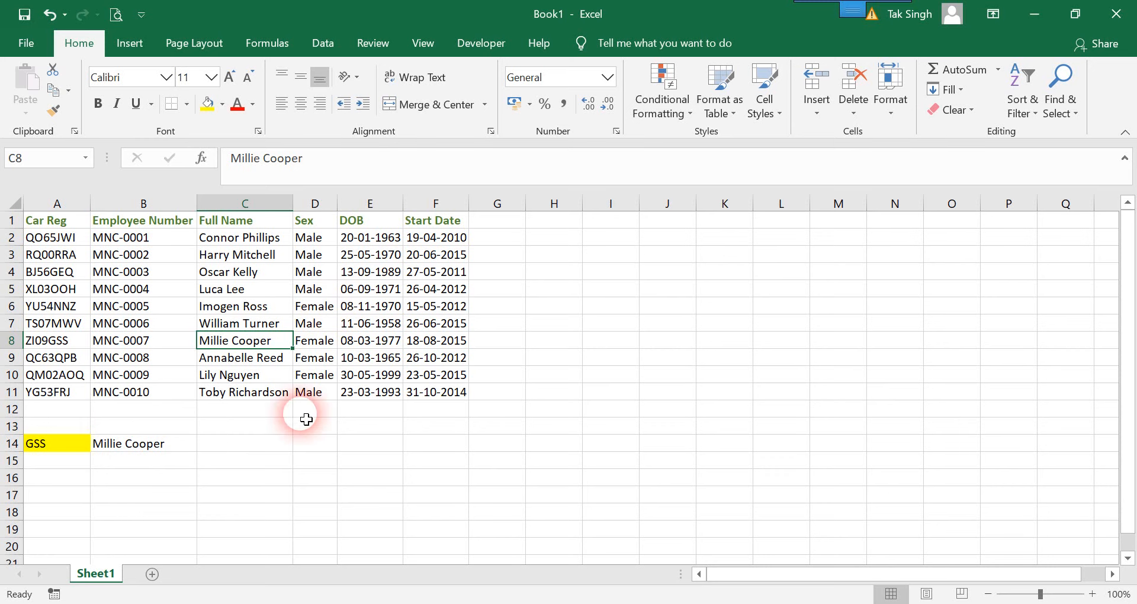
double_click(157, 445)
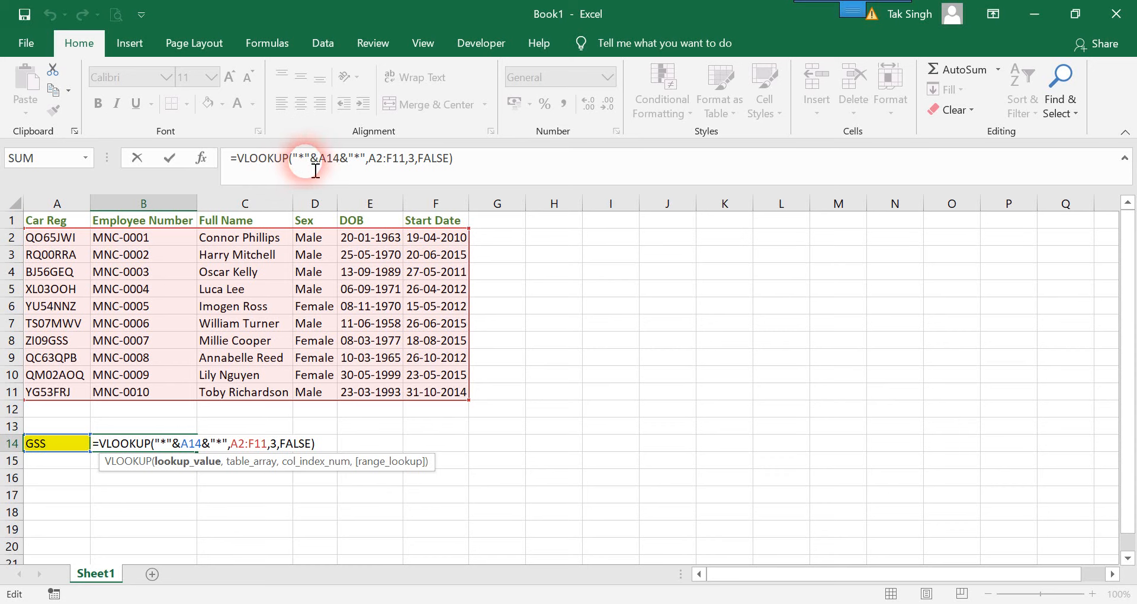
Enter the sample text xxxxGSSxxxx in cell J10 and widen column J slightly to fit it
click(658, 382)
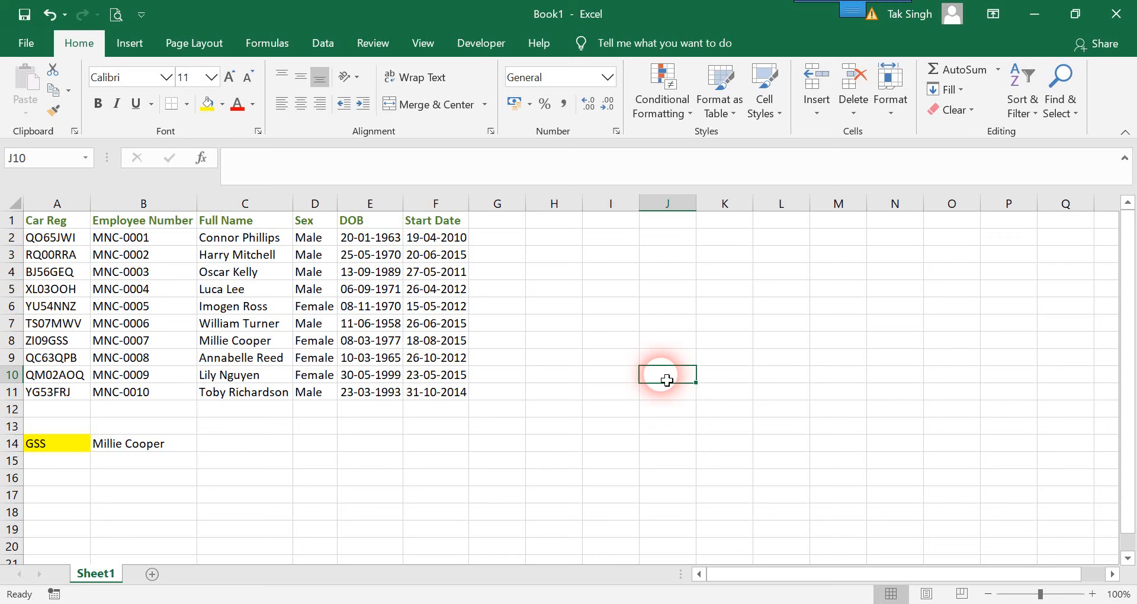
text(nnnn)
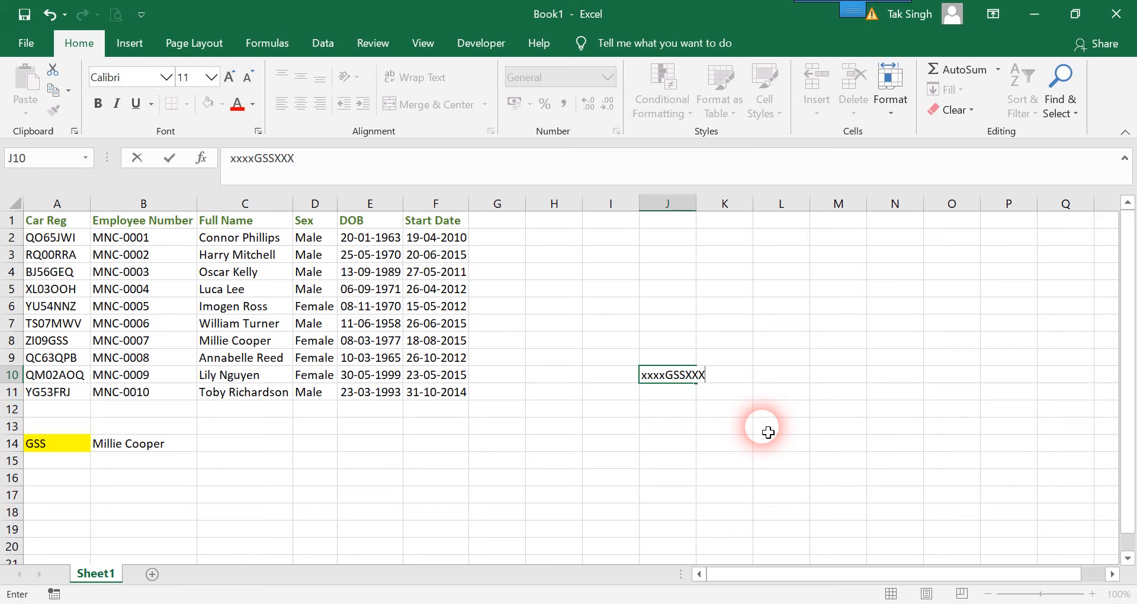
text(xxxx)
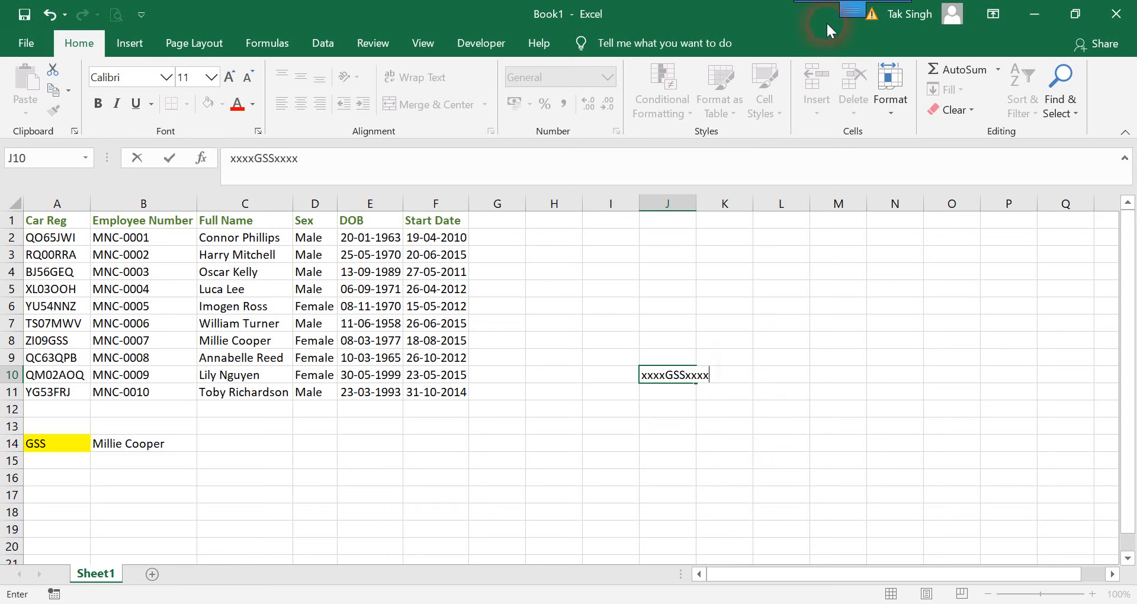
mouse_move(724, 203)
mouse_down()
mouse_move(691, 203)
mouse_move(719, 212)
mouse_up()
click(686, 323)
click(661, 393)
click(657, 374)
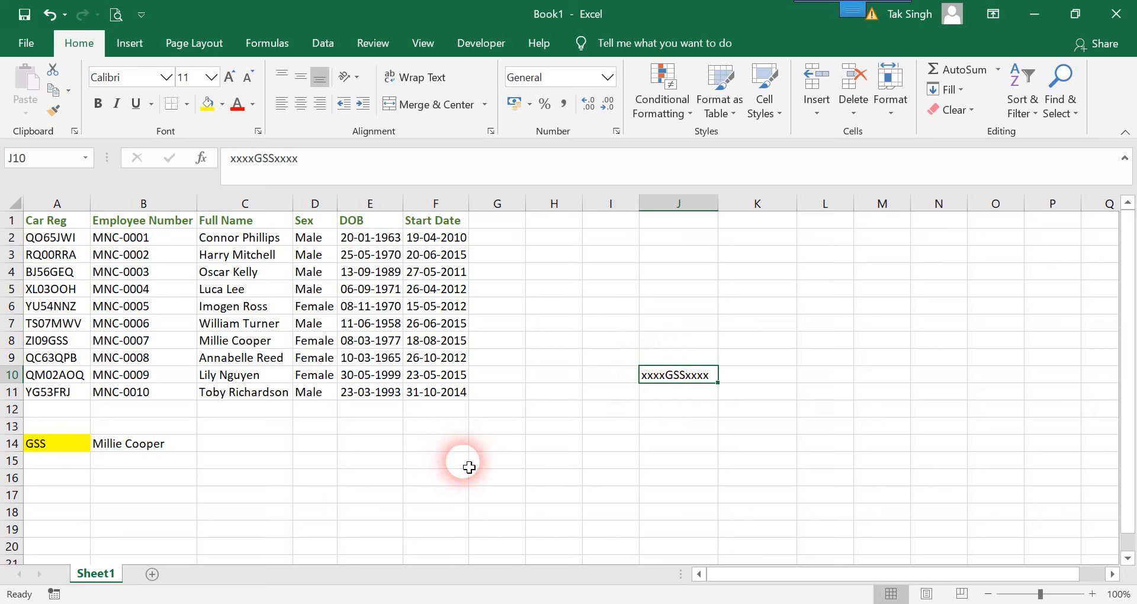
Examine the lookup value in B14's VLOOKUP formula, focusing on the &"*" wildcard joined after A14
double_click(85, 448)
click(107, 444)
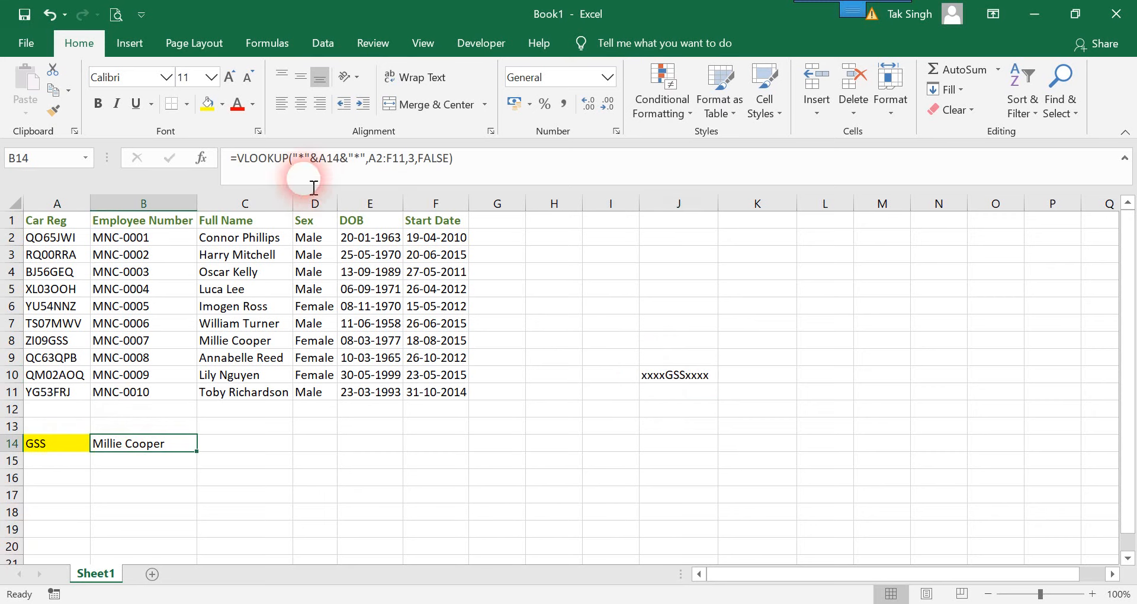
click(330, 163)
drag(329, 165, 371, 158)
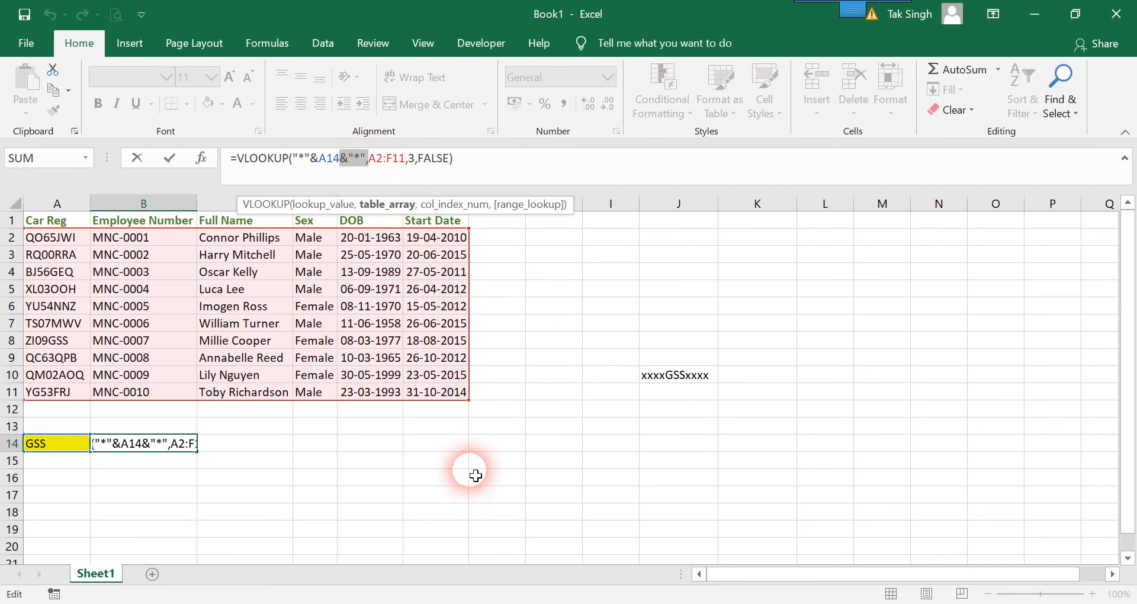
click(254, 493)
Replace the partial registration in cell A14 with MWV to test the wildcard lookup
click(70, 447)
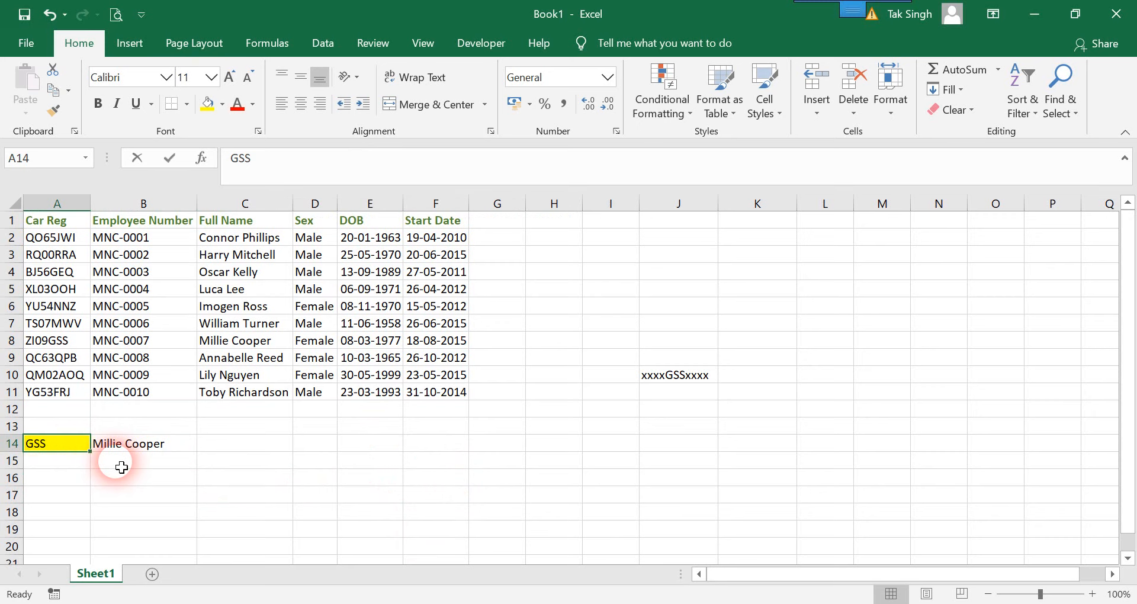
text(MWV)
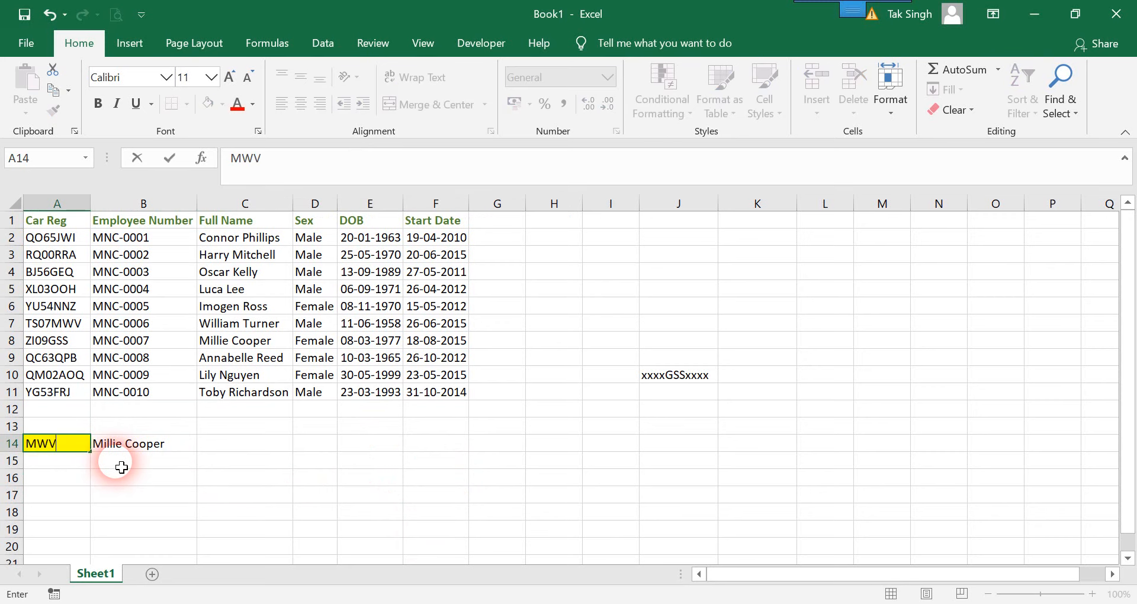
key(Return)
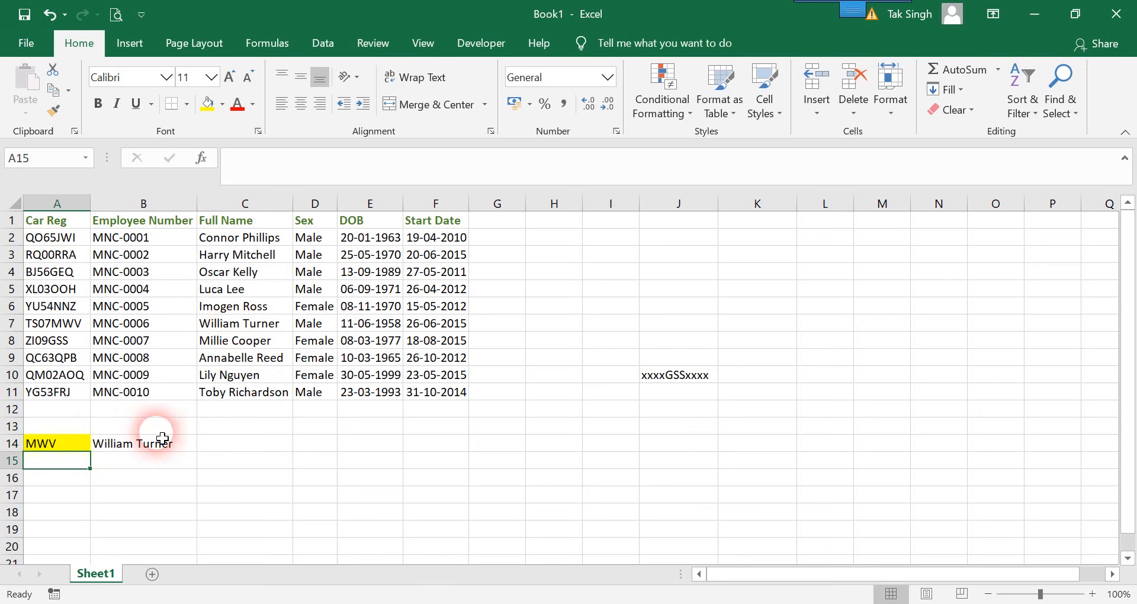
Change the lookup entry in cell A14 to 9 to test matching on a digit
click(75, 445)
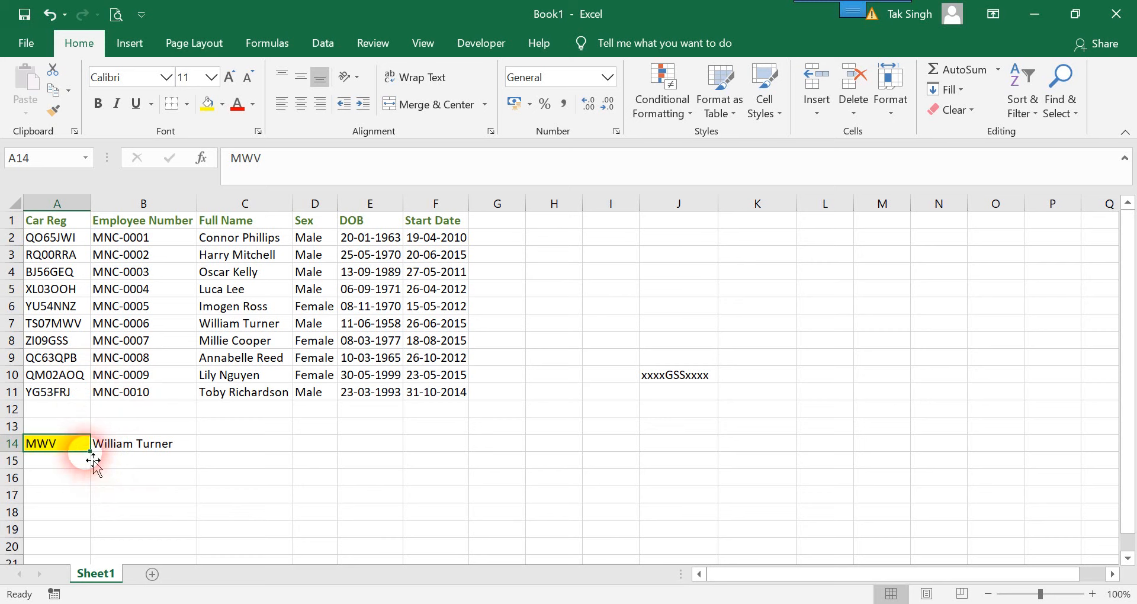
text(09)
key(Return)
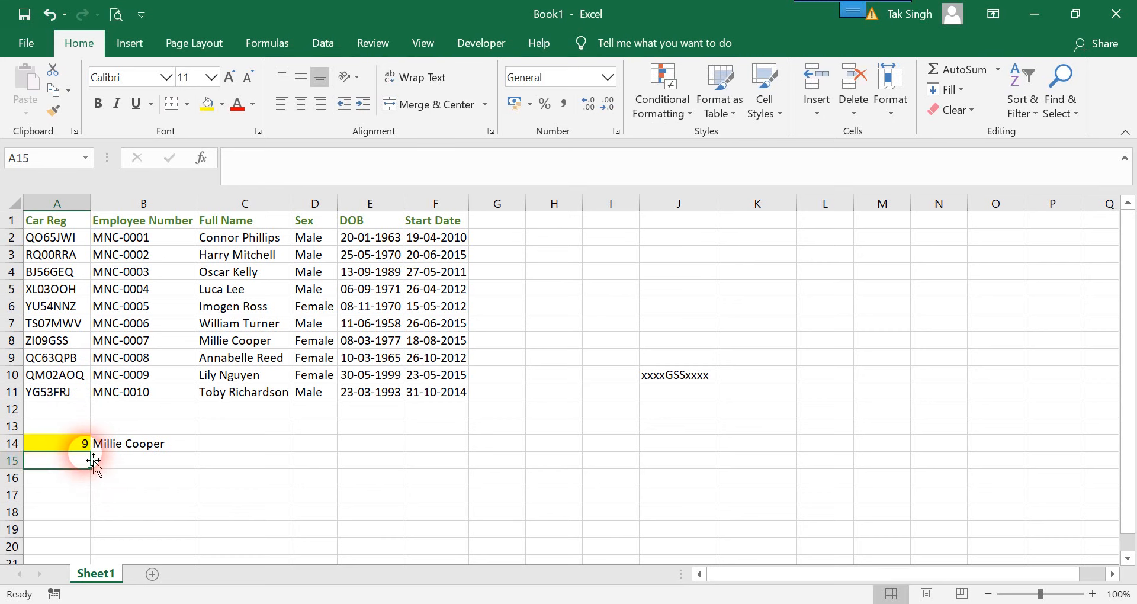